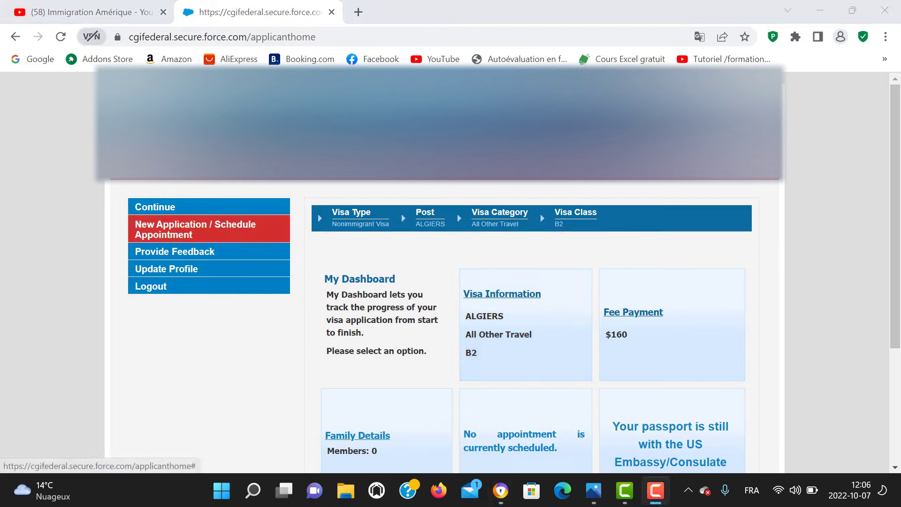
Start a new application for a Nonimmigrant Visa at the ALGIERS post and choose the All Other Travel category
left_click(195, 229)
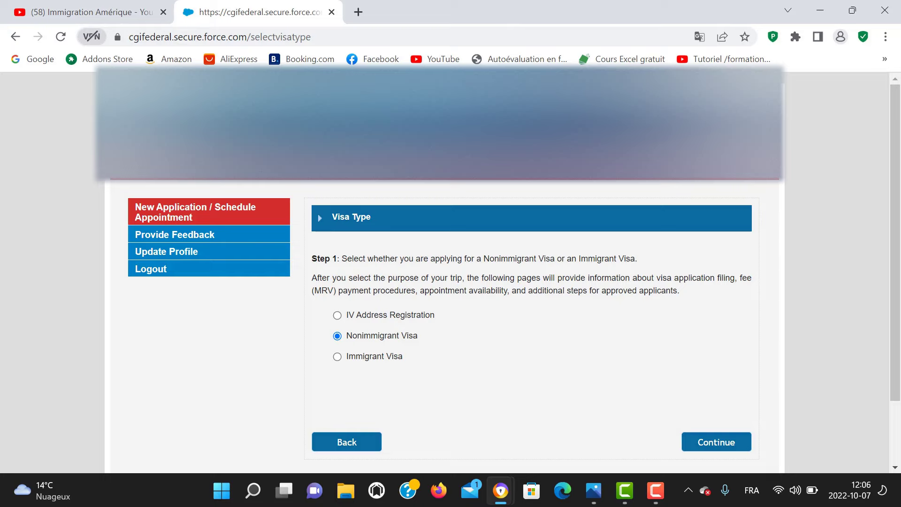
left_click(717, 441)
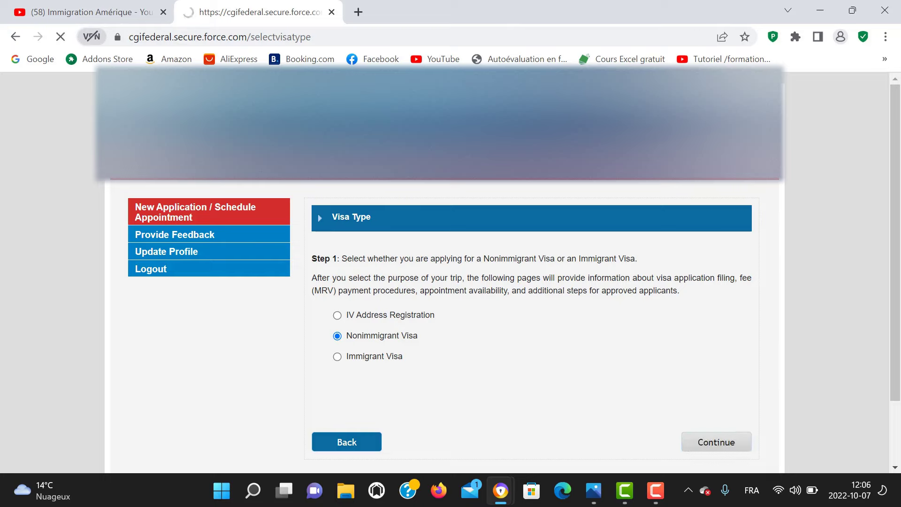
scroll(444, 291, "down", 1)
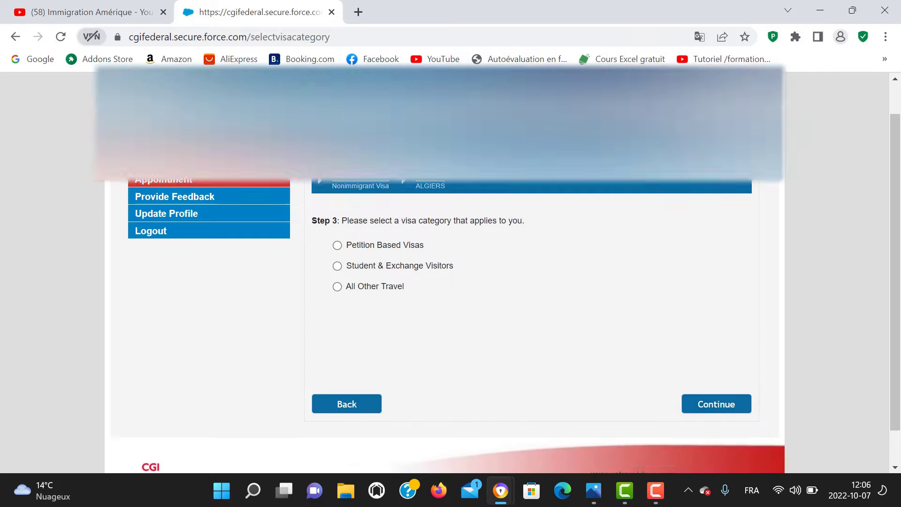
left_click(337, 254)
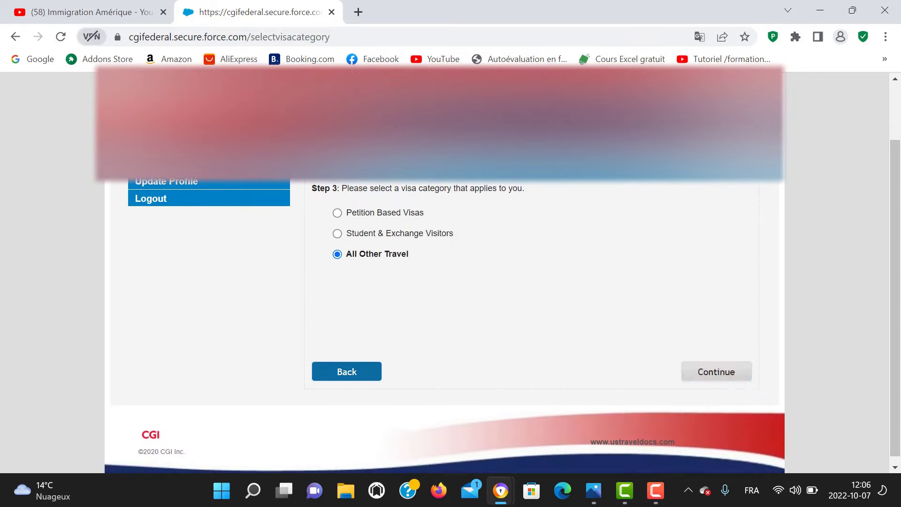
left_click(716, 372)
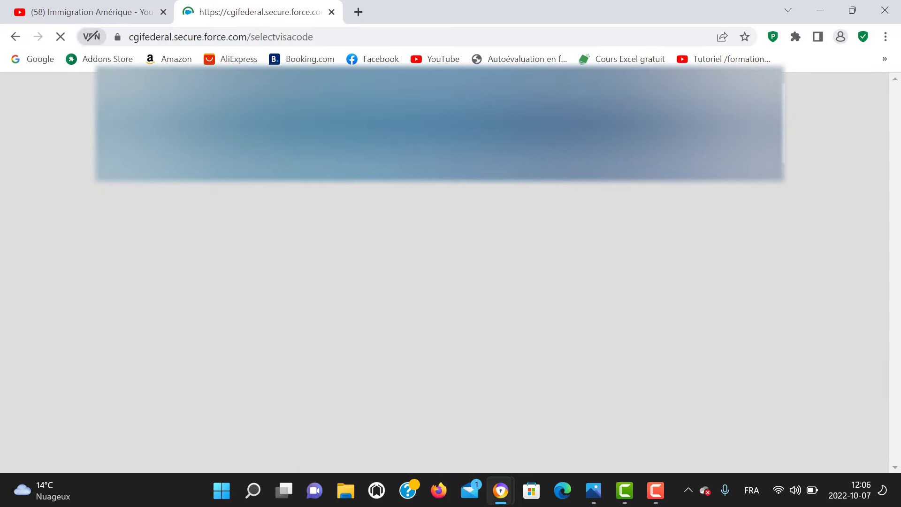
Select B2 - Visitor for Pleasure or Medical Treatment as the visa class and proceed to the applicant data
scroll(531, 272, "down", 4)
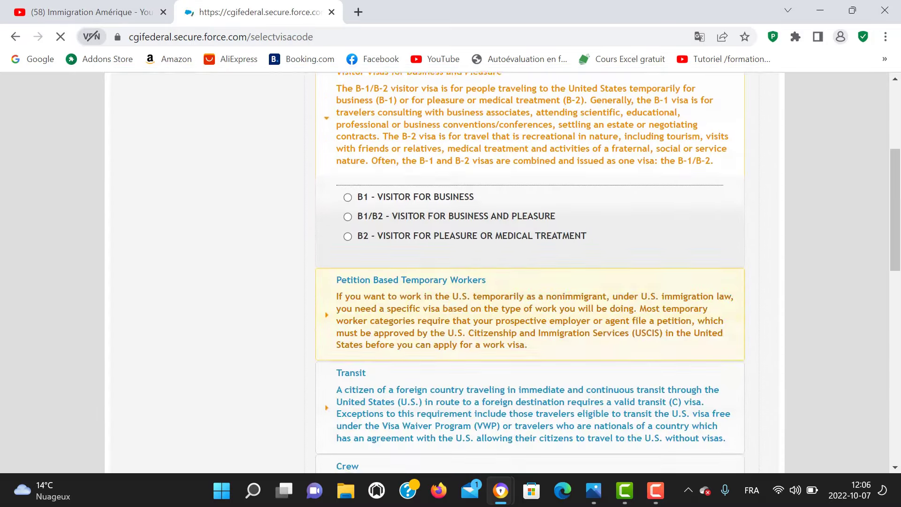
left_click(348, 237)
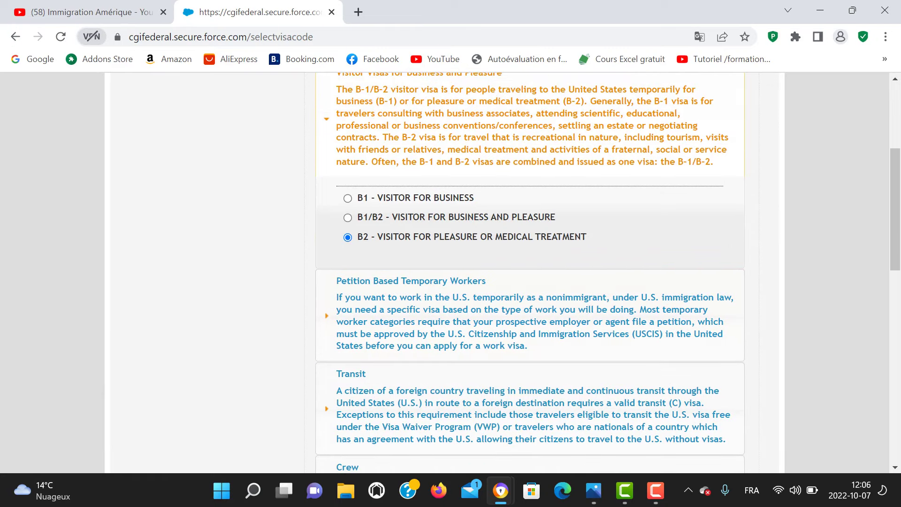
scroll(530, 272, "down", 12)
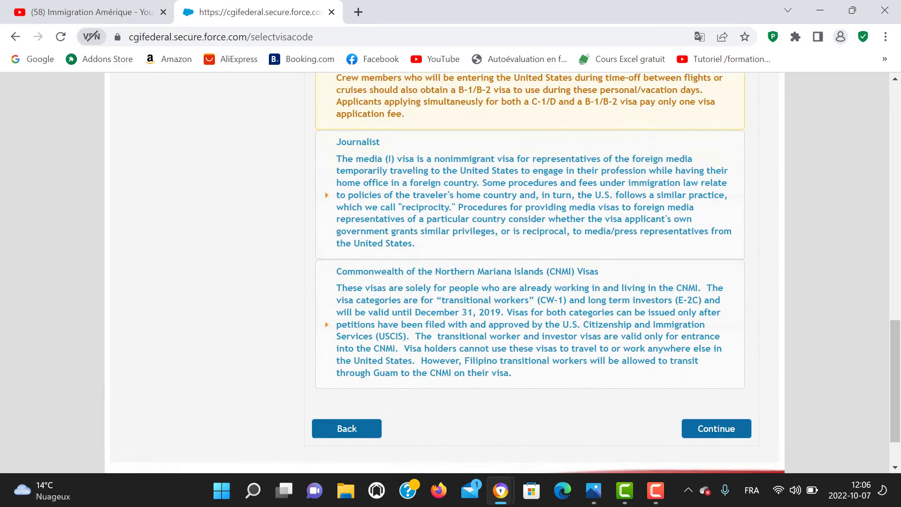
scroll(530, 273, "down", 2)
left_click(717, 365)
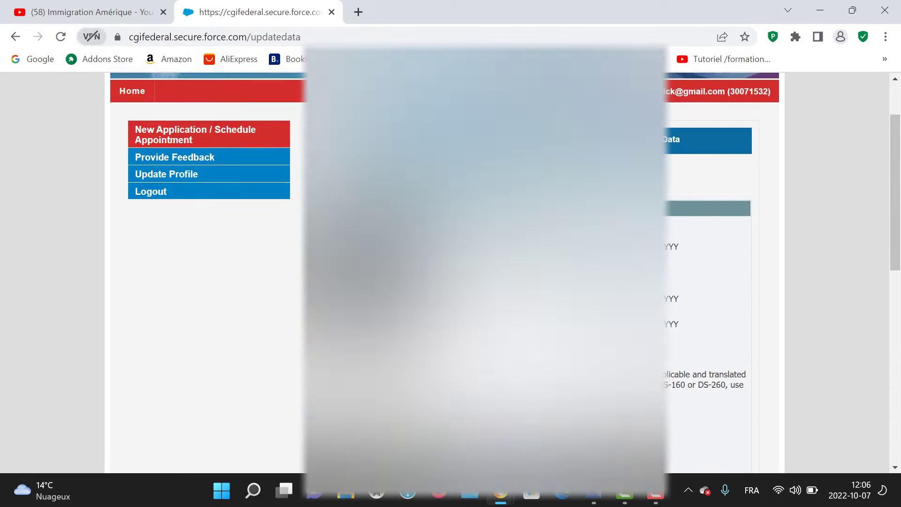
Accept the applicant's existing personal data and continue past the Dependents step without adding any family member
scroll(530, 273, "down", 8)
left_click(717, 365)
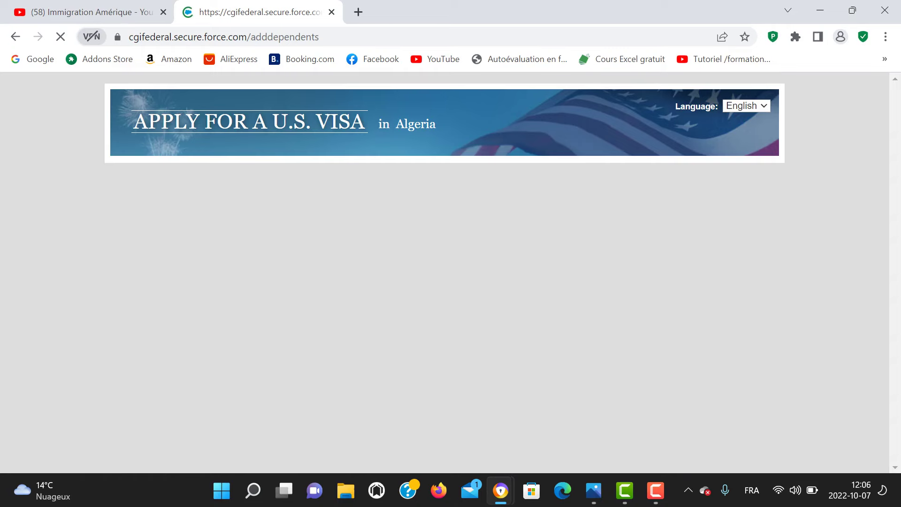
scroll(716, 365, "down", 3)
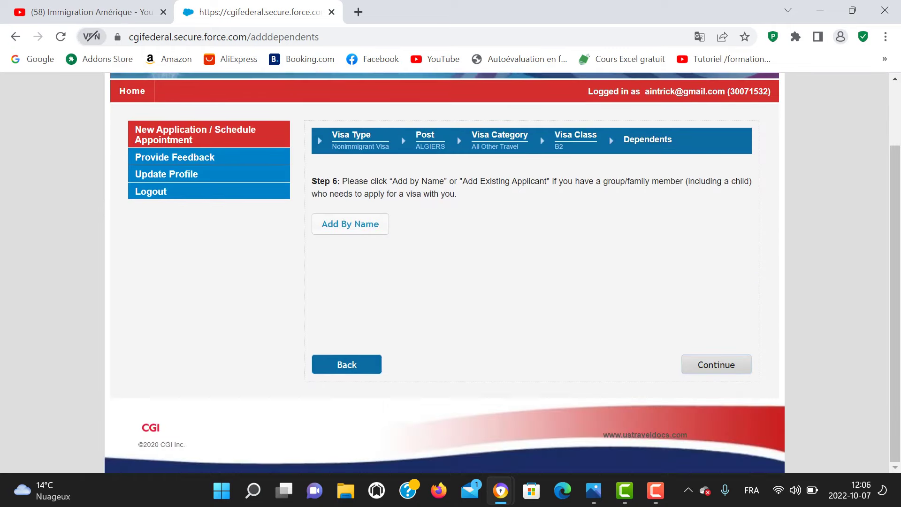
key("Return")
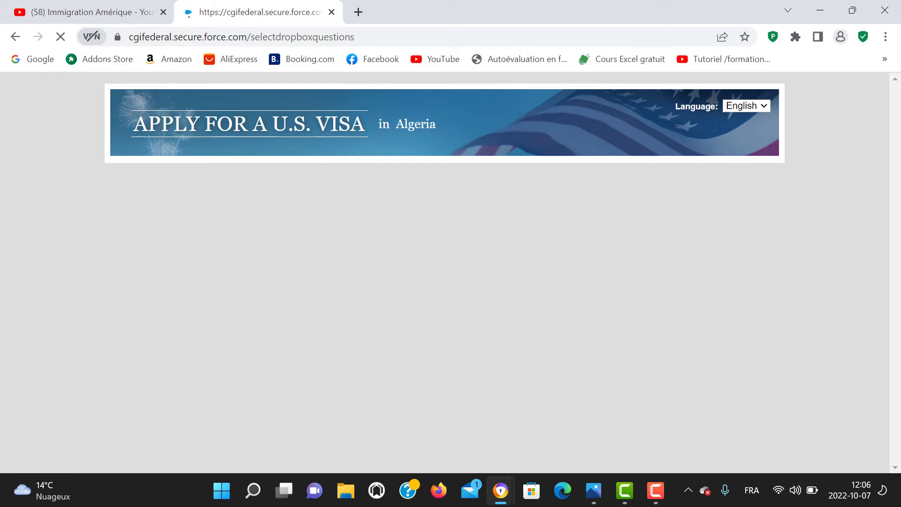
Answer the Step 7 questions on Algerian citizenship or residency and prior full-validity U.S. visas, proceeding to documentation delivery
scroll(445, 282, "down", 3)
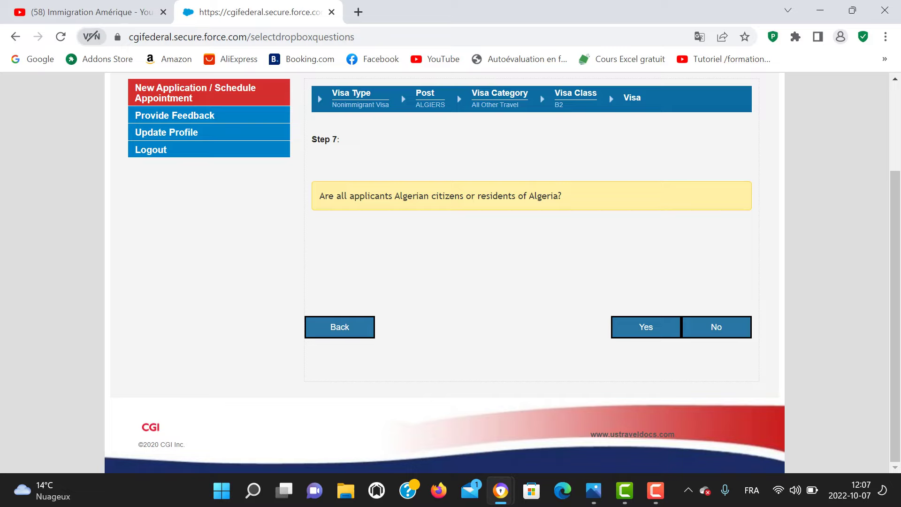
key("F5")
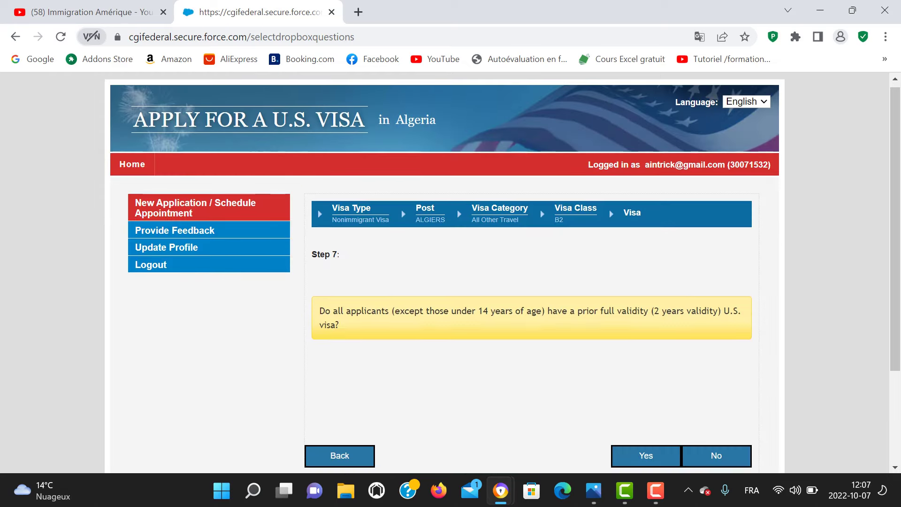
scroll(445, 272, "down", 1)
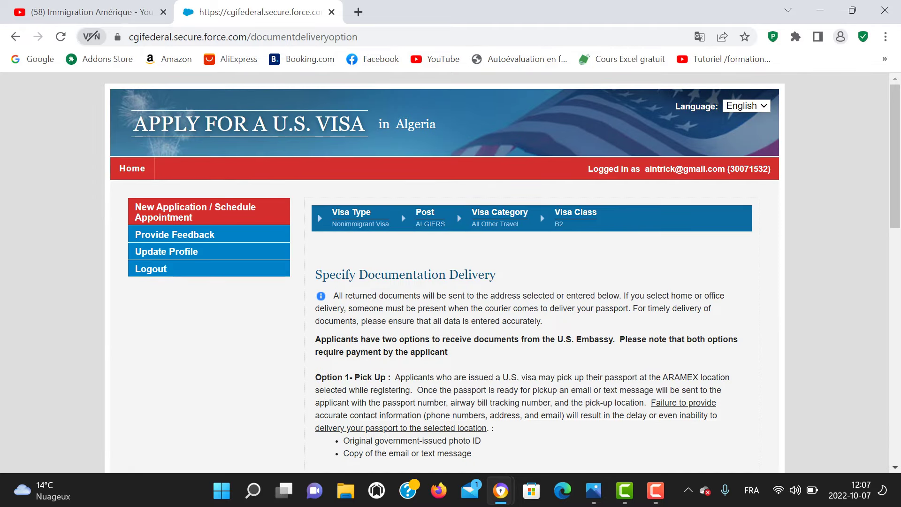
Review the document delivery options, keep Pick Up at the FREE - Algiers Aramex office, and continue to the payment page
scroll(506, 272, "down", 3)
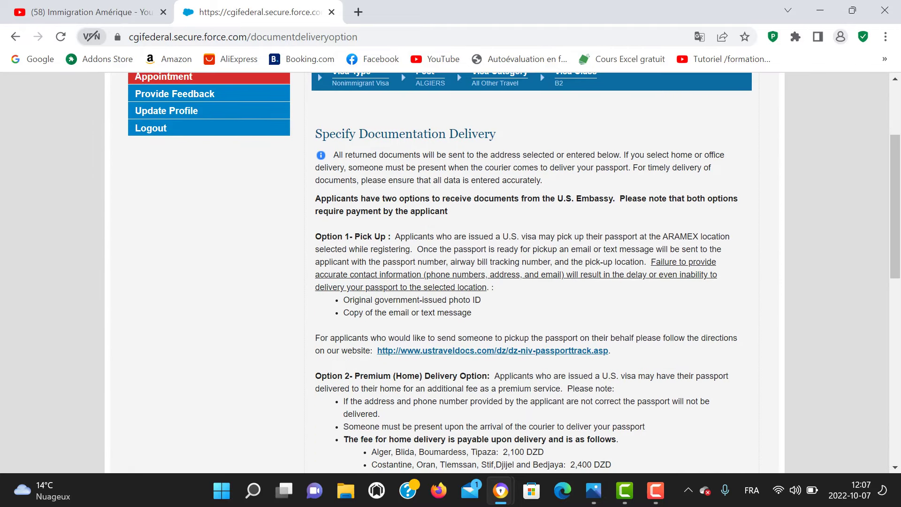
scroll(506, 272, "down", 7)
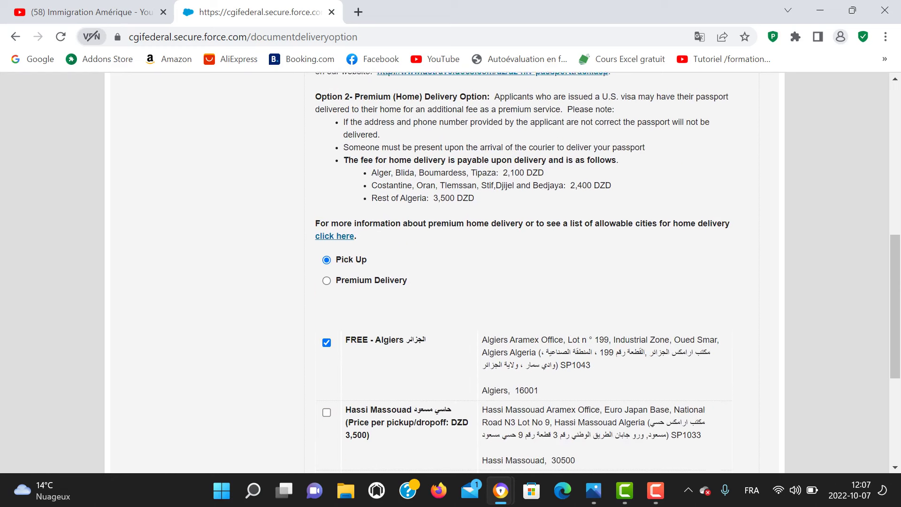
scroll(506, 273, "down", 2)
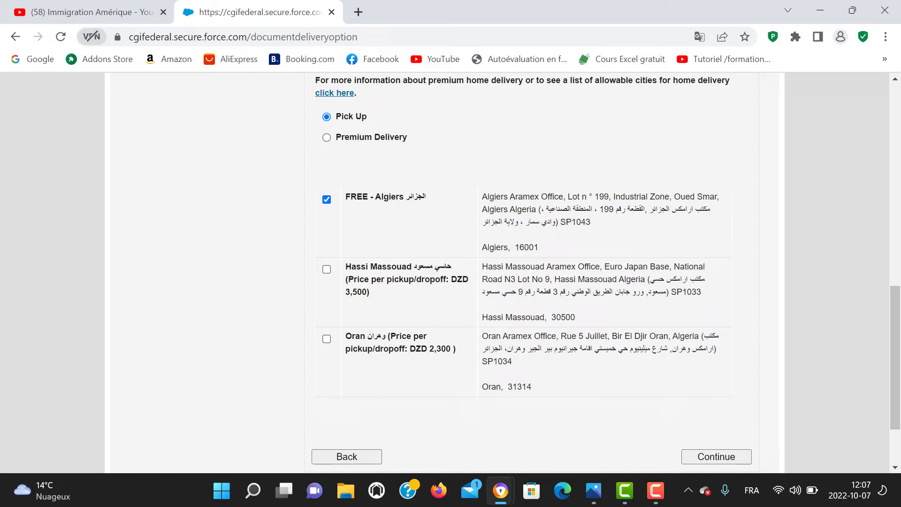
left_click_drag(369, 197, 346, 197)
left_click(346, 198)
scroll(521, 272, "up", 2)
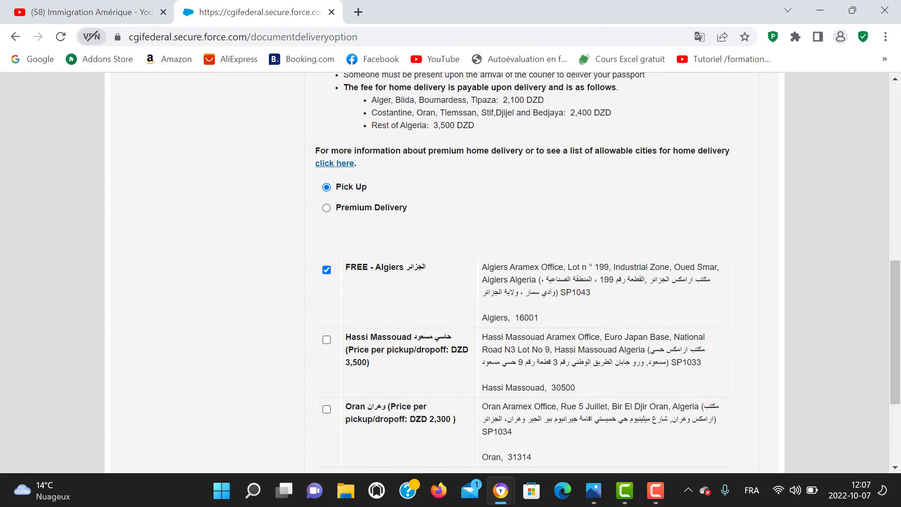
scroll(522, 272, "down", 2)
scroll(521, 272, "down", 2)
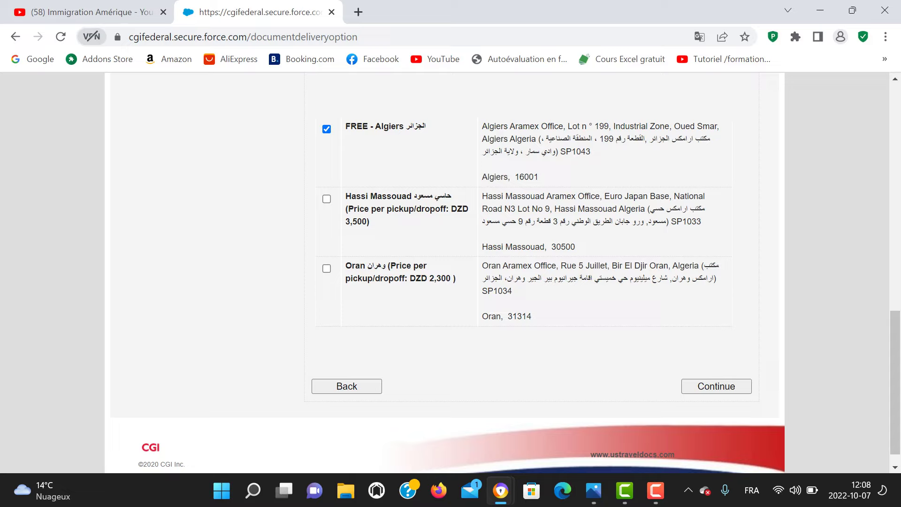
left_click(716, 386)
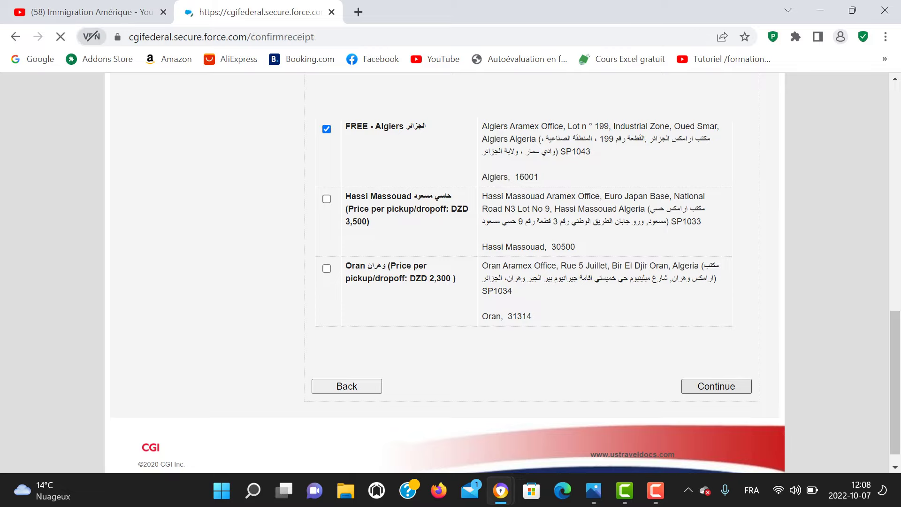
Confirm the notice about the receipt number, check the available payment options, and close them
scroll(616, 147, "down", 1)
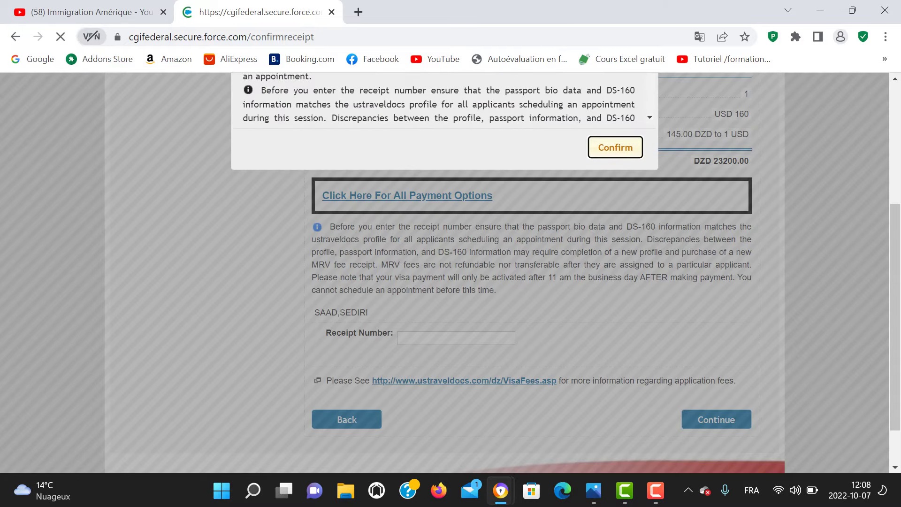
left_click(615, 147)
scroll(616, 147, "down", 1)
scroll(615, 147, "up", 1)
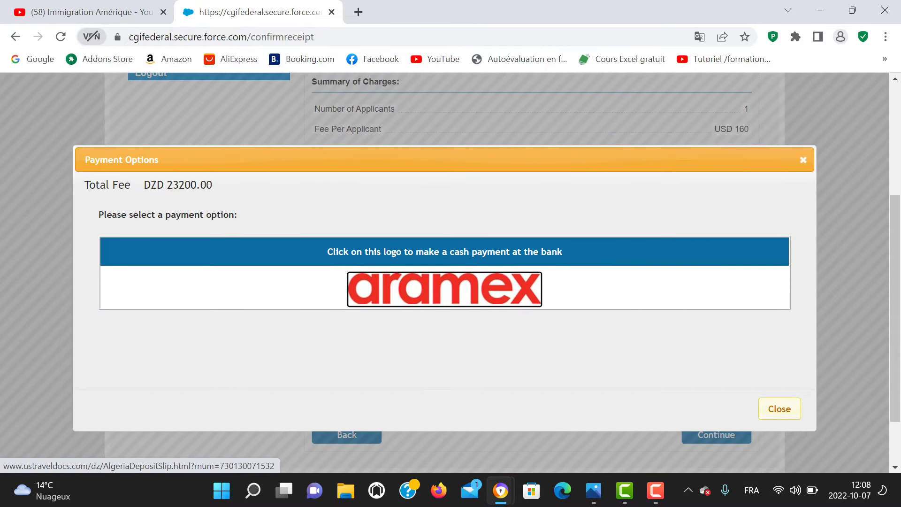
left_click(780, 409)
Preview the saved suggestion for the Receipt Number field and dismiss it without entering the number
scroll(532, 291, "down", 1)
left_click(456, 283)
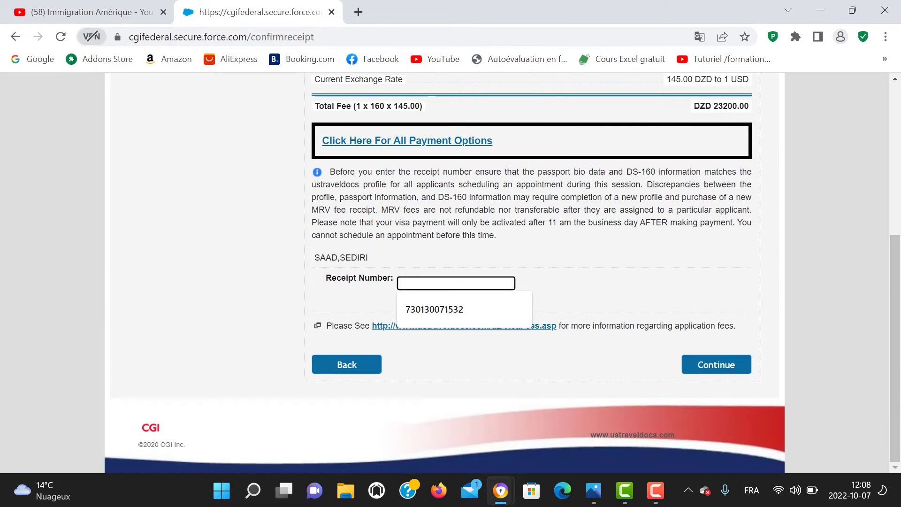
left_click(587, 289)
left_click(456, 284)
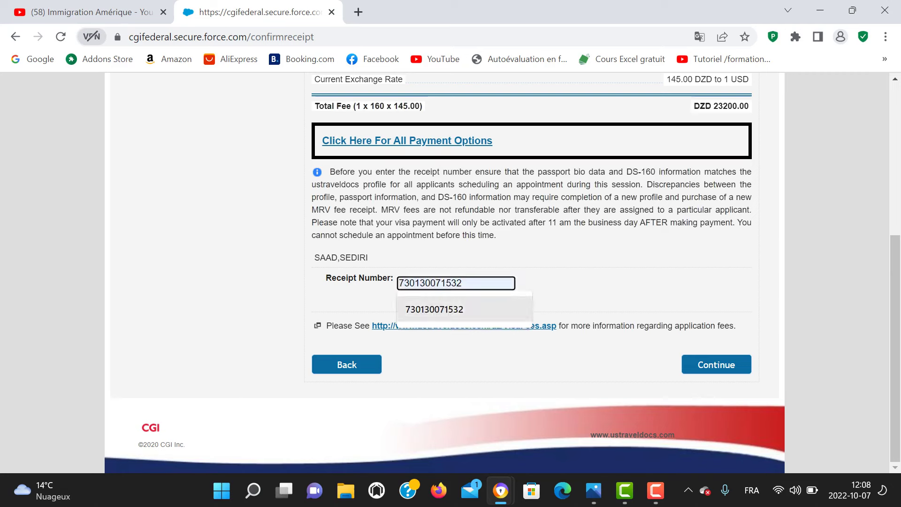
left_click(587, 289)
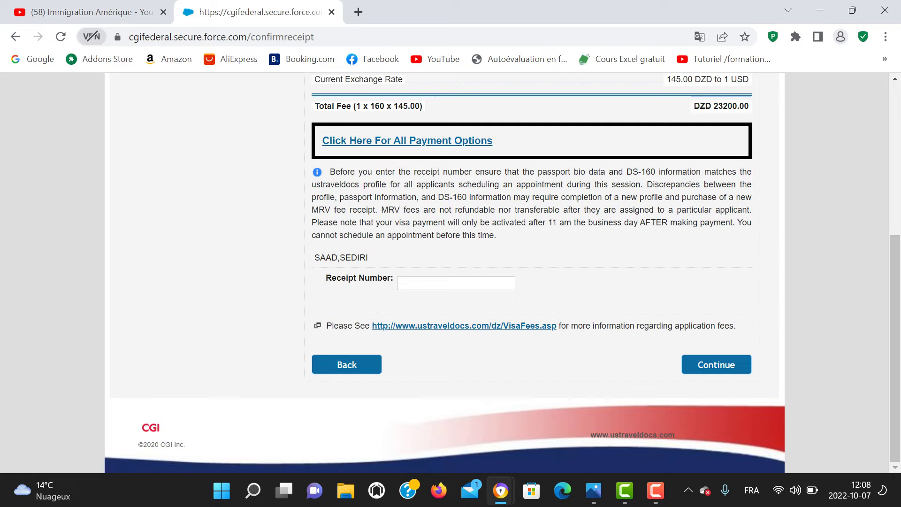
left_click(456, 283)
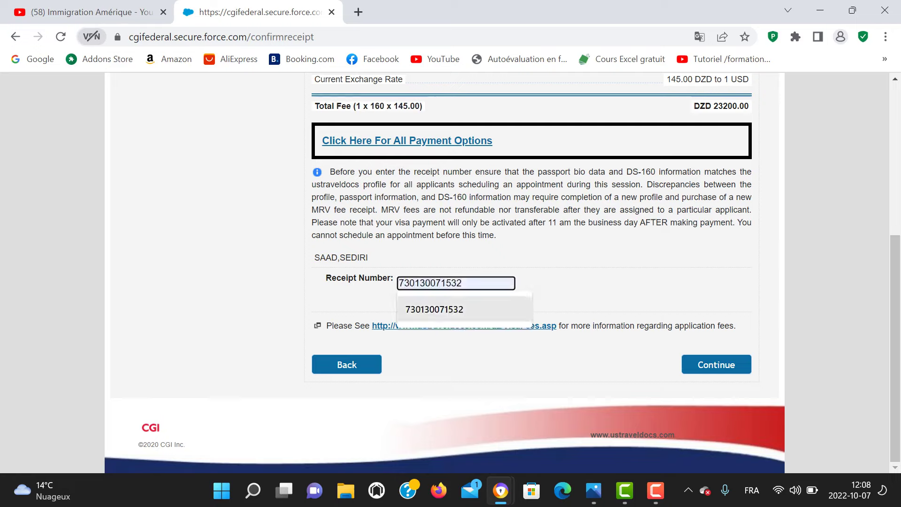
left_click(587, 293)
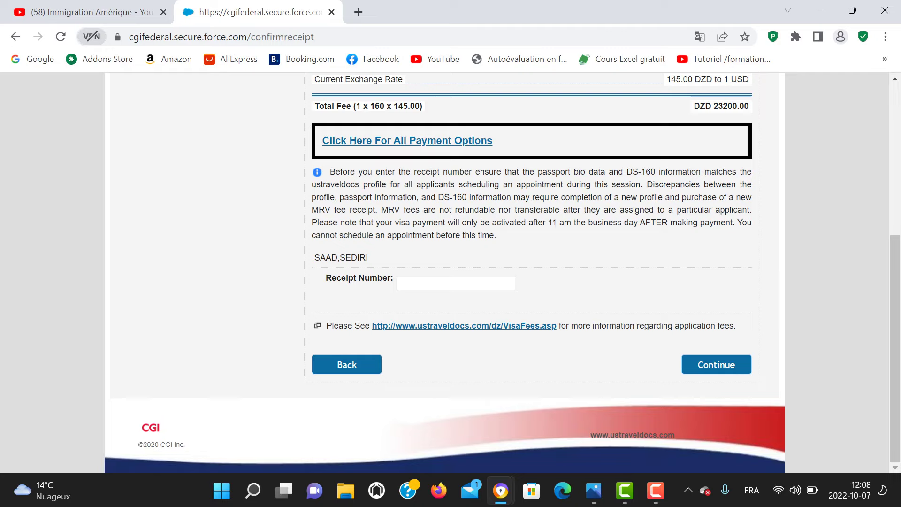
left_click(456, 283)
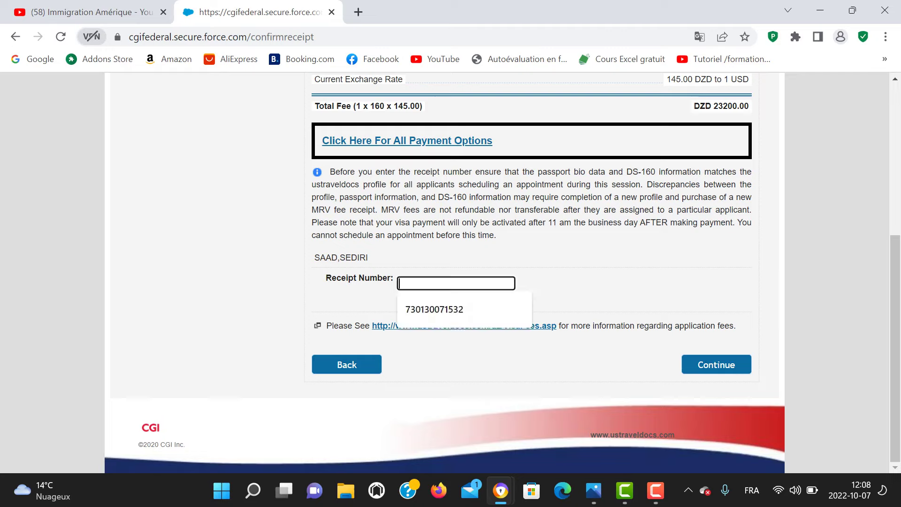
key("Down")
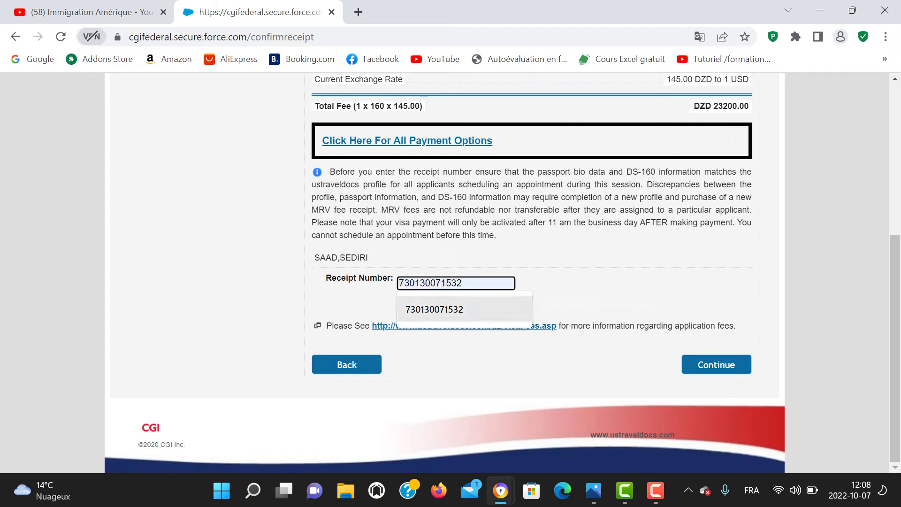
left_click(591, 301)
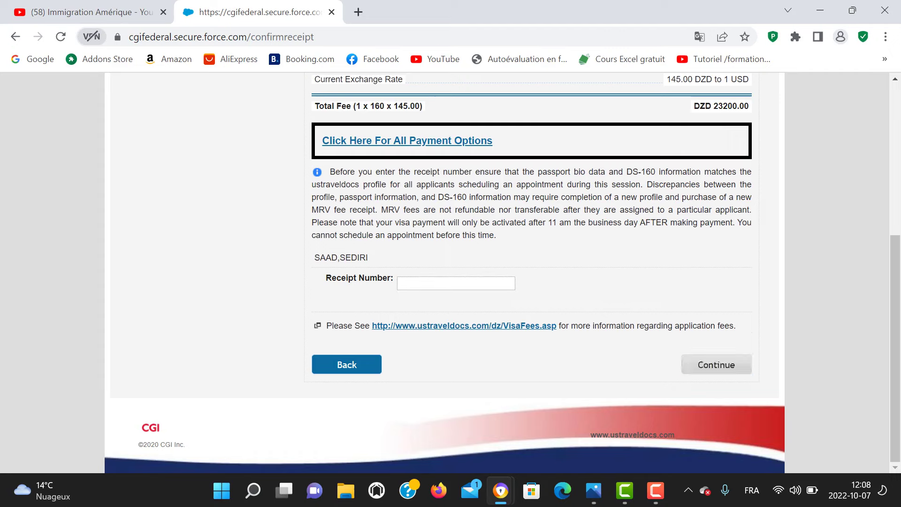